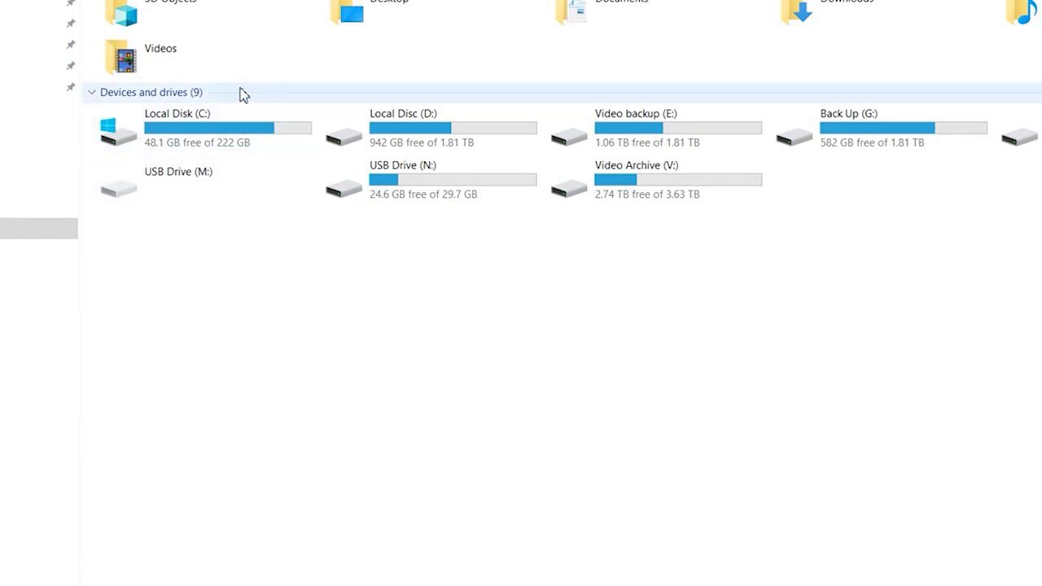
Scan drive C: with Disk Clean-up including system files, tick Windows Update Clean-up, then close without deleting.
{"action": "right_click", "coordinate": [224, 133]}
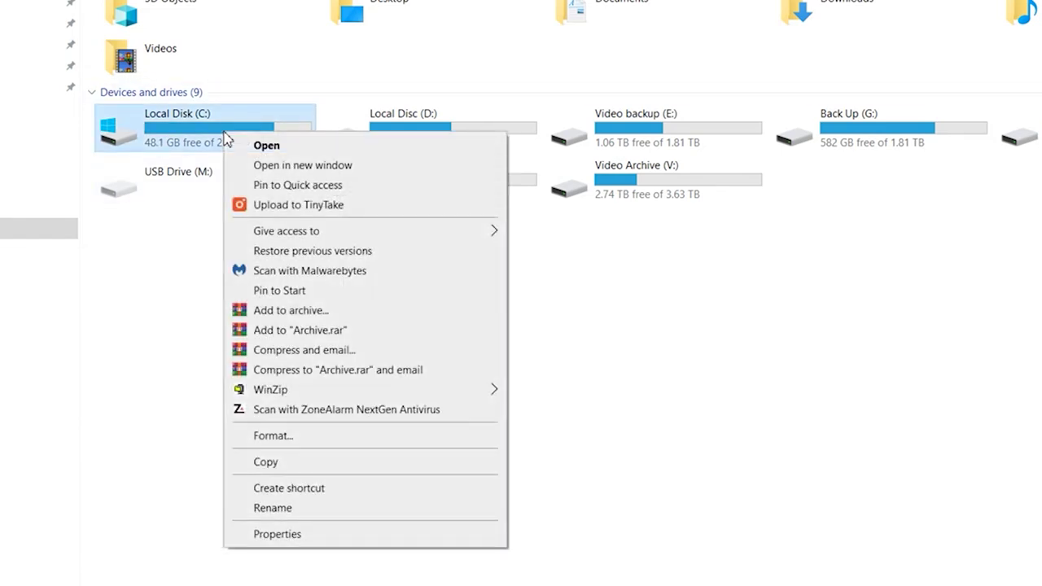
{"action": "left_click", "coordinate": [295, 534]}
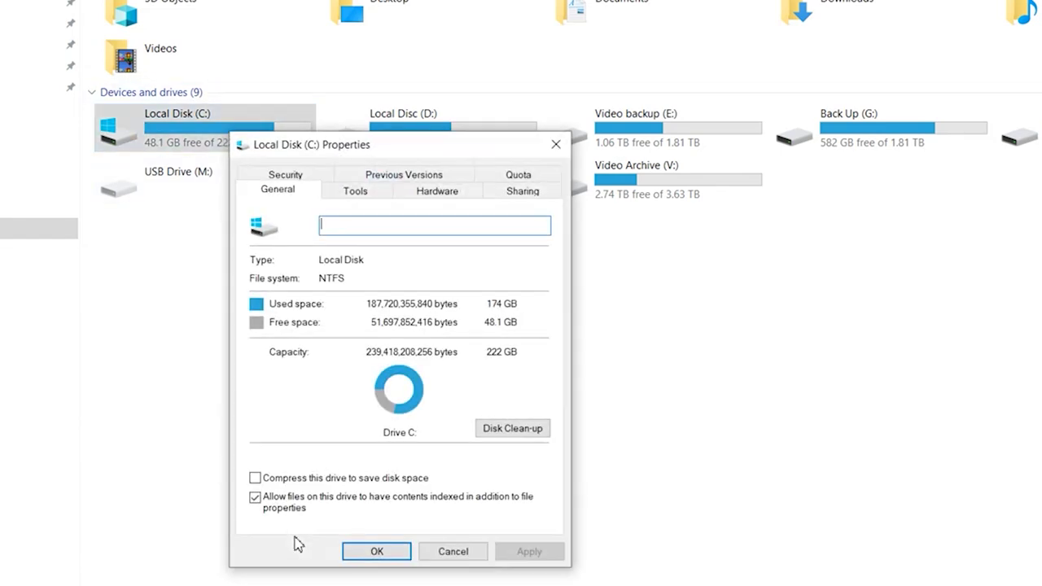
{"action": "left_click", "coordinate": [521, 435]}
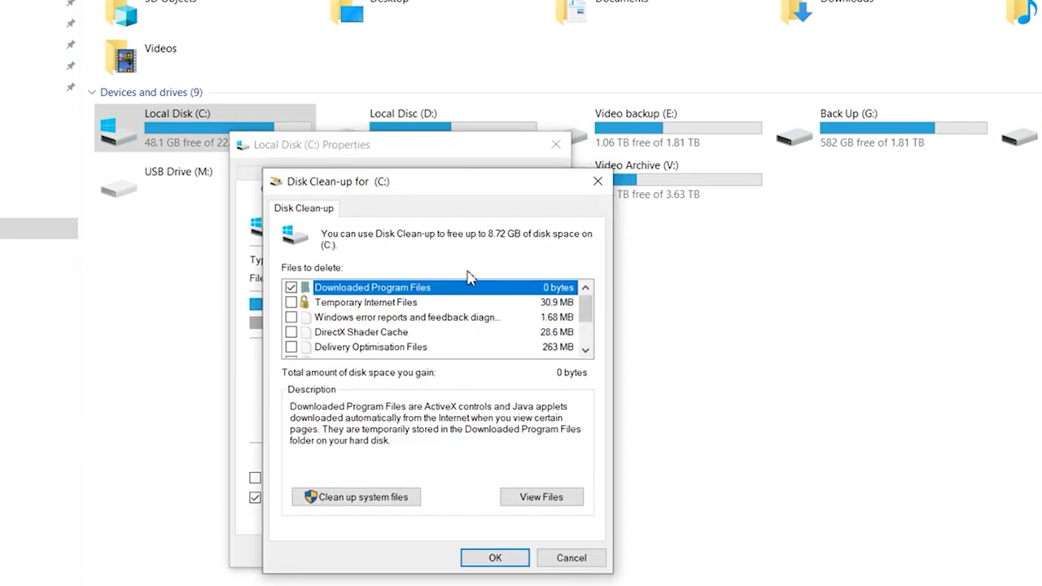
{"action": "left_click", "coordinate": [383, 496]}
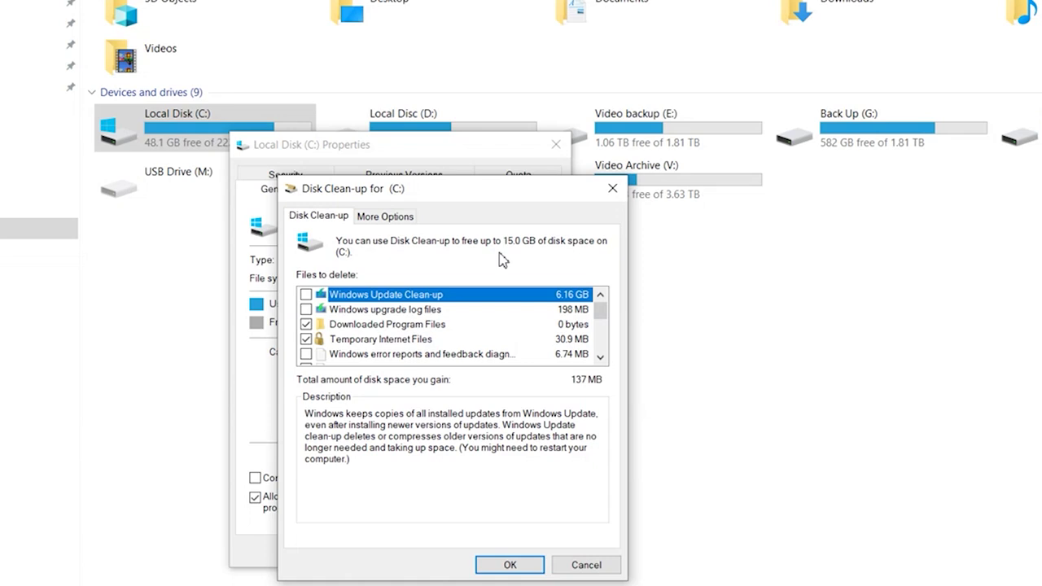
{"action": "left_click", "coordinate": [305, 294]}
{"action": "scroll", "coordinate": [368, 304], "scroll_direction": "down", "scroll_amount": 1}
{"action": "scroll", "coordinate": [368, 305], "scroll_direction": "down", "scroll_amount": 2}
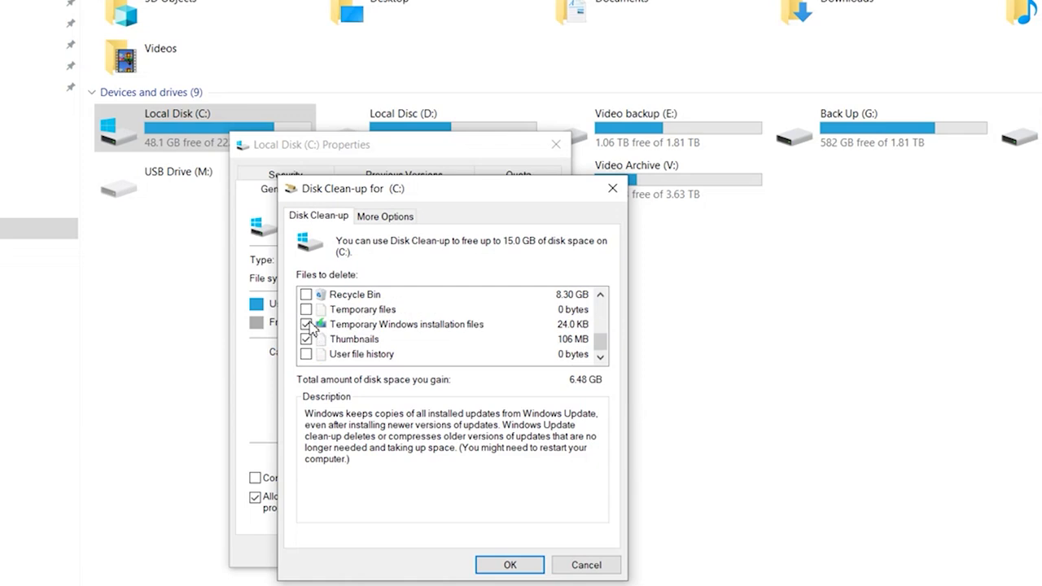
{"action": "left_click", "coordinate": [595, 565]}
{"action": "left_click", "coordinate": [482, 553]}
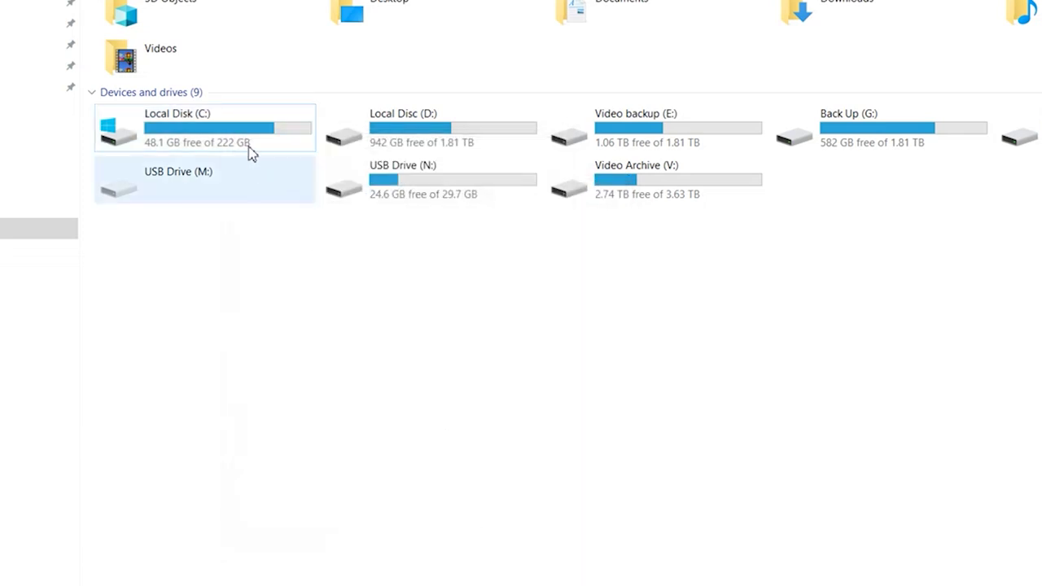
Browse to C:\Windows\SoftwareDistribution and bring up the Download folder's context menu.
{"action": "double_click", "coordinate": [246, 141]}
{"action": "double_click", "coordinate": [163, 306]}
{"action": "scroll", "coordinate": [244, 293], "scroll_direction": "down", "scroll_amount": 10}
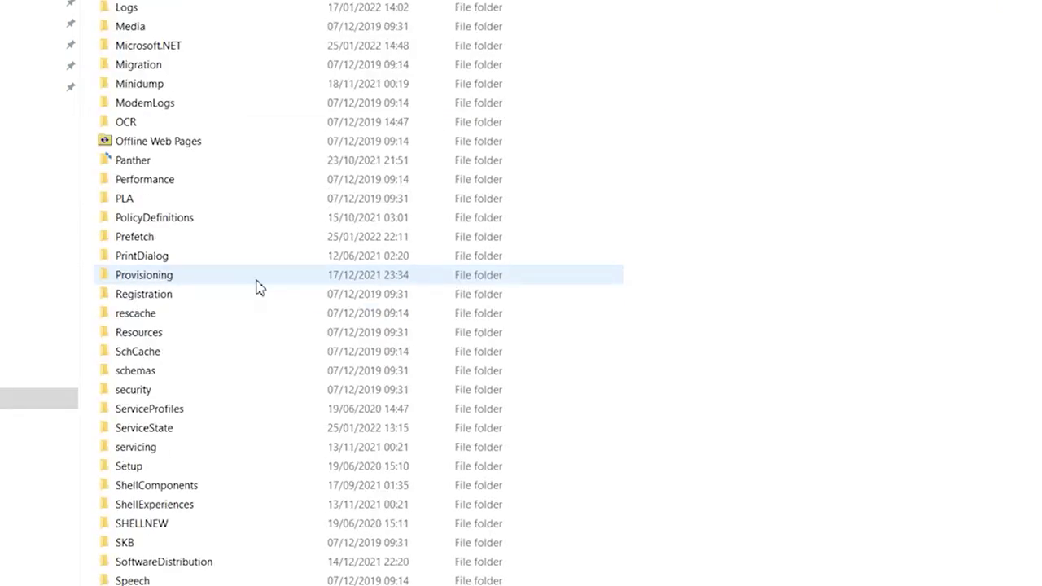
{"action": "scroll", "coordinate": [245, 309], "scroll_direction": "down", "scroll_amount": 1}
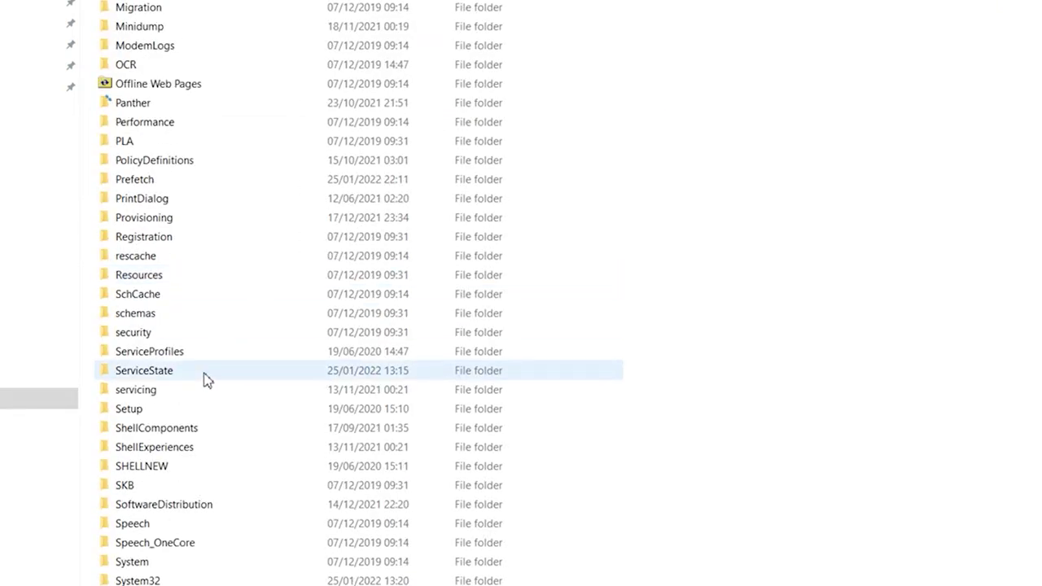
{"action": "left_click", "coordinate": [174, 509]}
{"action": "double_click", "coordinate": [175, 509]}
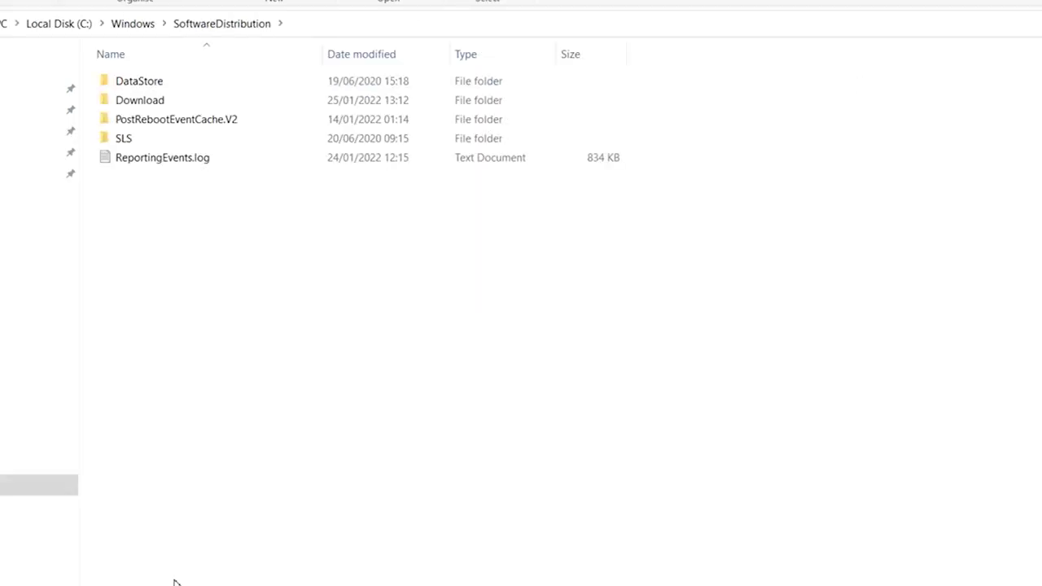
{"action": "right_click", "coordinate": [149, 101]}
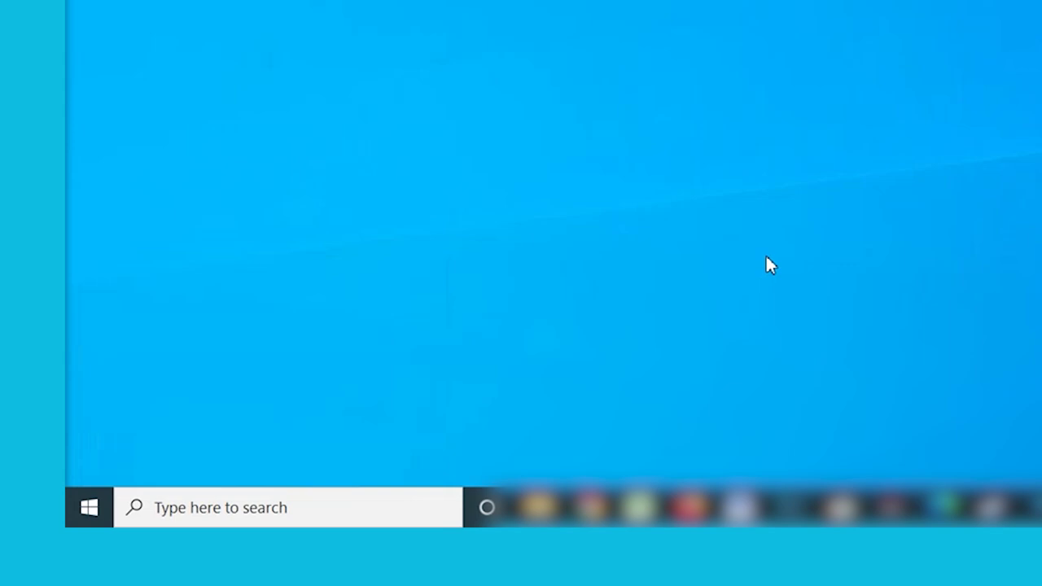
Run wsreset.exe from the Run box to reset the Microsoft Store cache.
{"action": "key", "text": "super+r"}
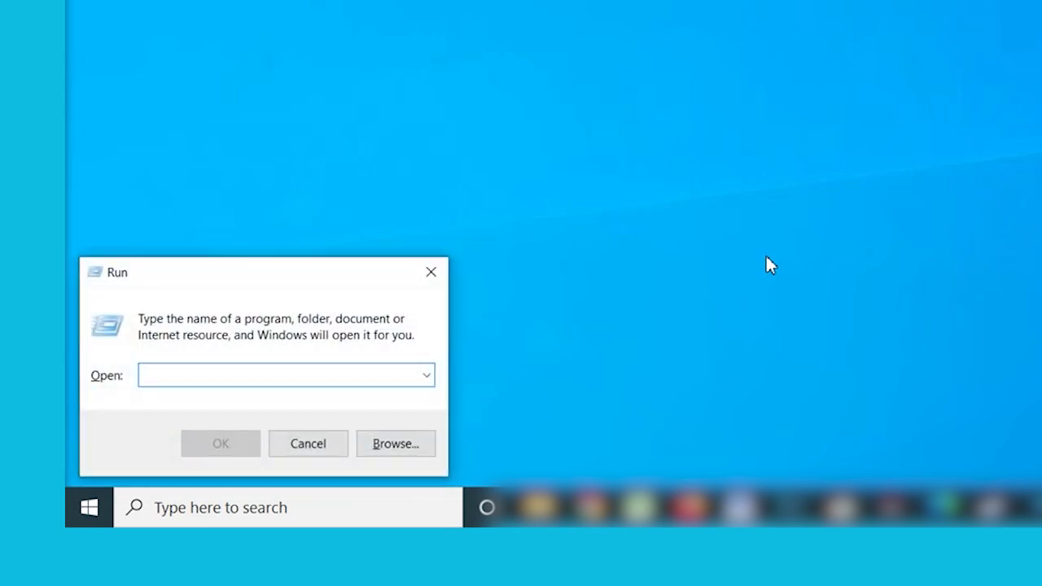
{"action": "type", "text": "wsreset.exe"}
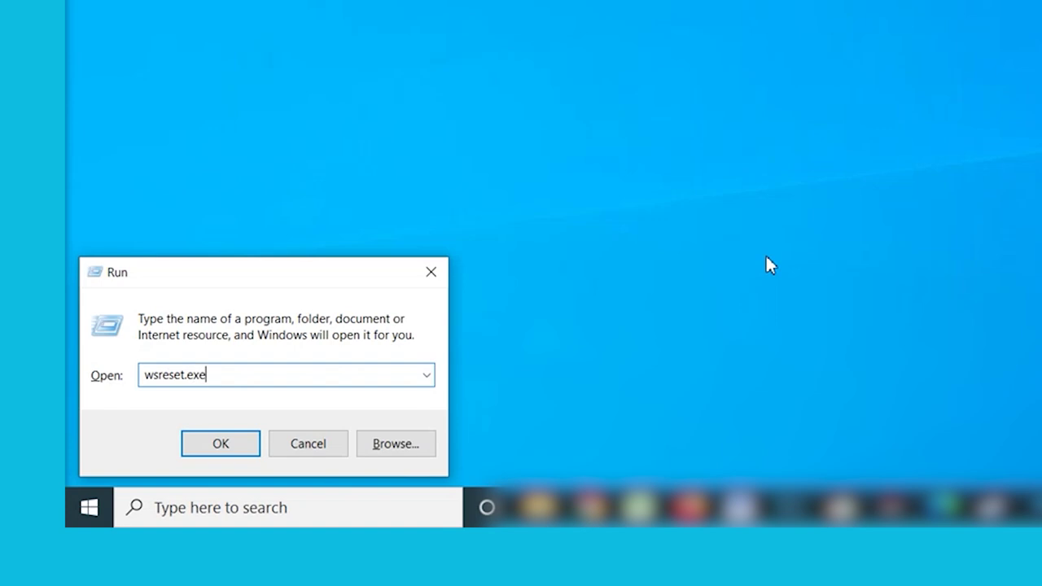
{"action": "left_click", "coordinate": [228, 451]}
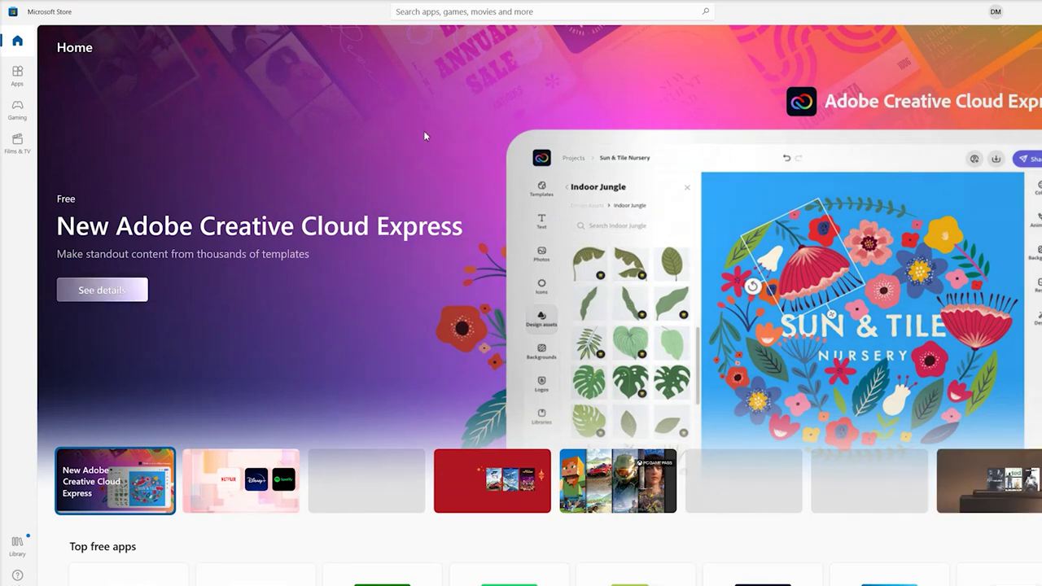
{"action": "scroll", "coordinate": [428, 179], "scroll_direction": "down", "scroll_amount": 7}
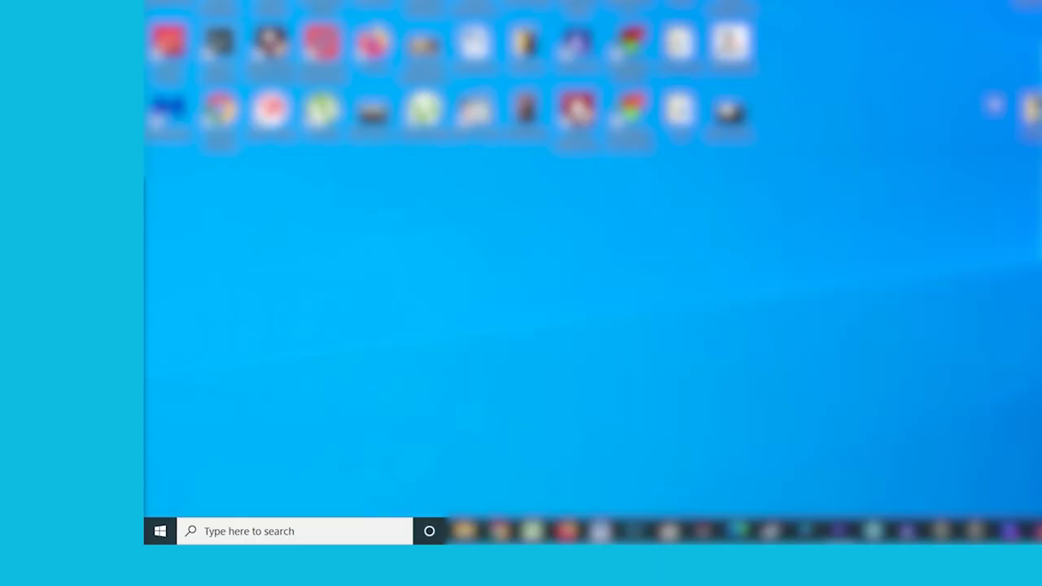
Launch Disk Clean-up from search and scan drive C:.
{"action": "left_click", "coordinate": [306, 531]}
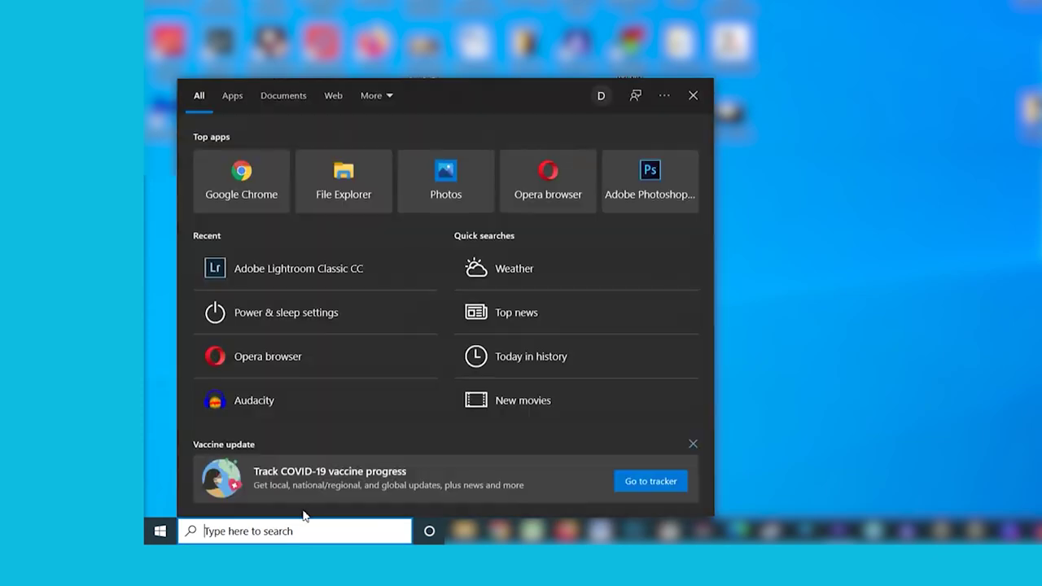
{"action": "type", "text": "disk cl"}
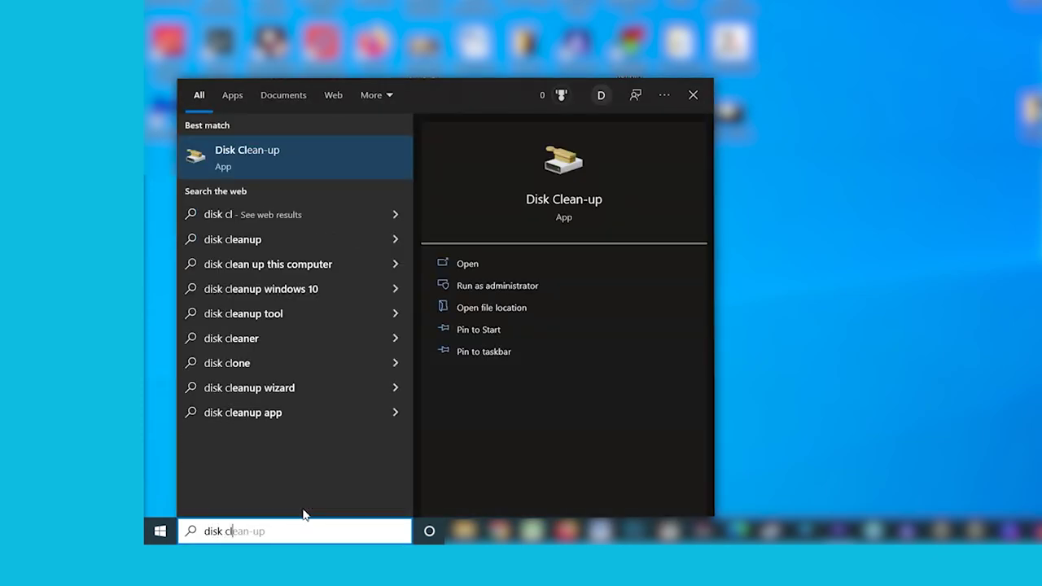
{"action": "key", "text": "Return"}
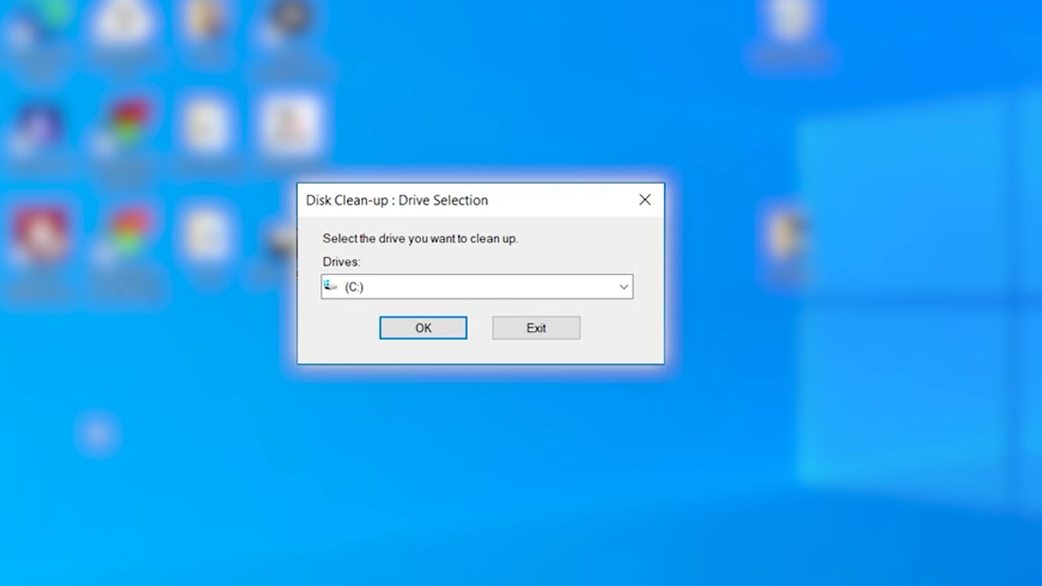
{"action": "left_click", "coordinate": [448, 288]}
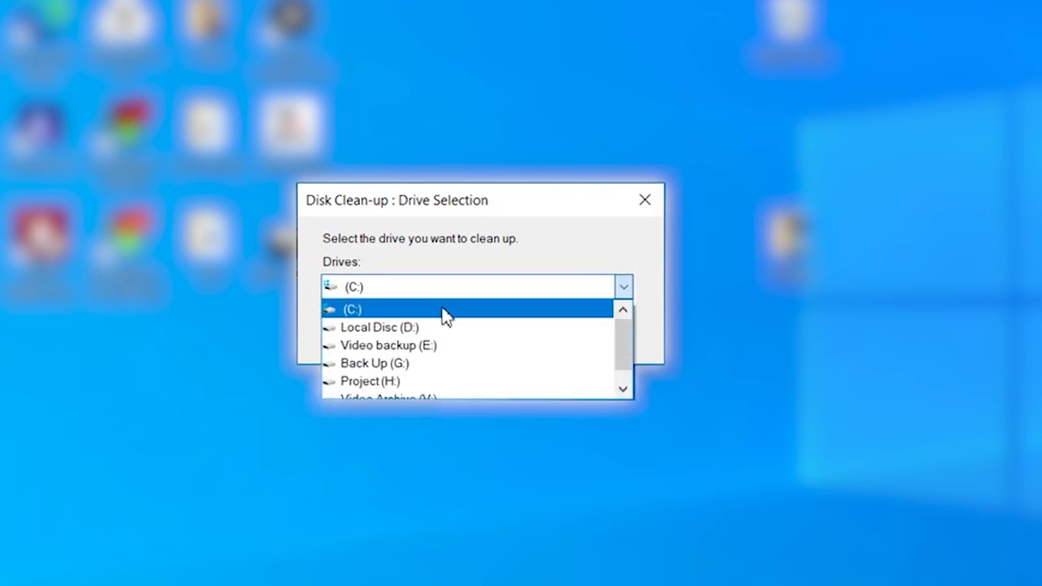
{"action": "left_click", "coordinate": [447, 316]}
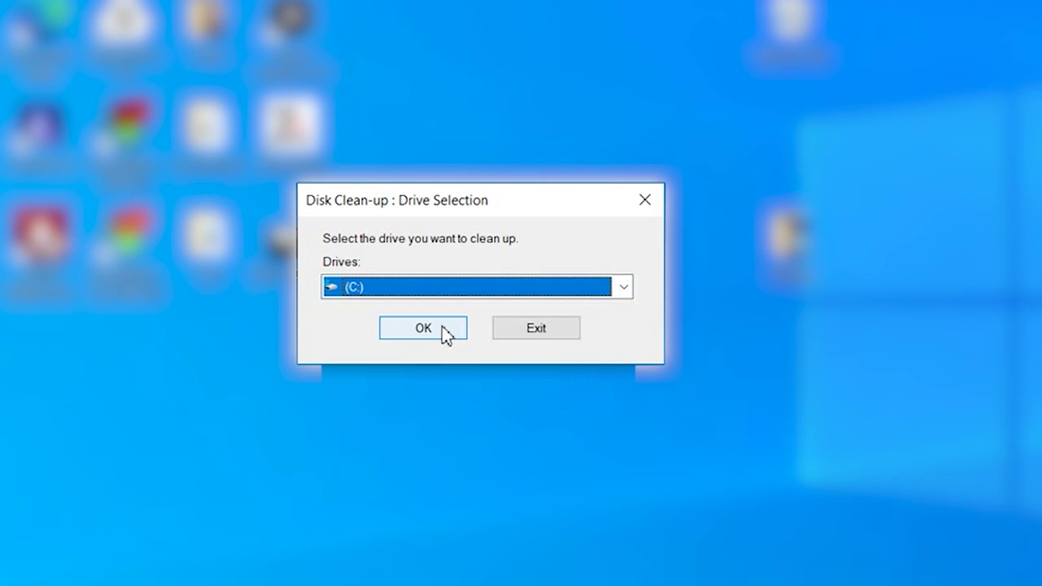
{"action": "left_click", "coordinate": [423, 329]}
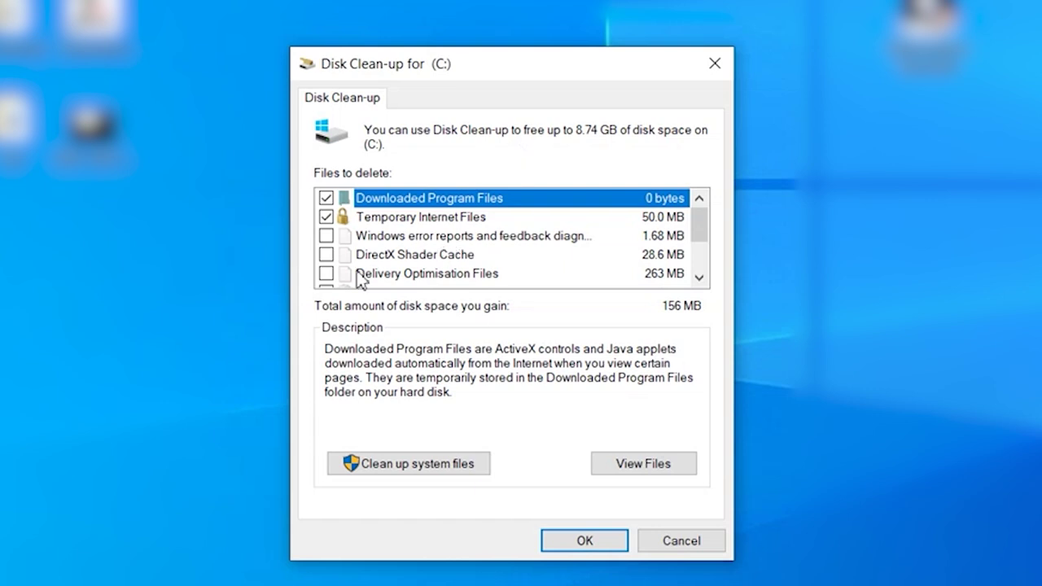
Tick Windows error reports, DirectX Shader Cache, Delivery Optimisation Files and Recycle Bin for deletion.
{"action": "left_click", "coordinate": [326, 235]}
{"action": "left_click", "coordinate": [326, 254]}
{"action": "left_click", "coordinate": [326, 273]}
{"action": "scroll", "coordinate": [329, 275], "scroll_direction": "down", "scroll_amount": 2}
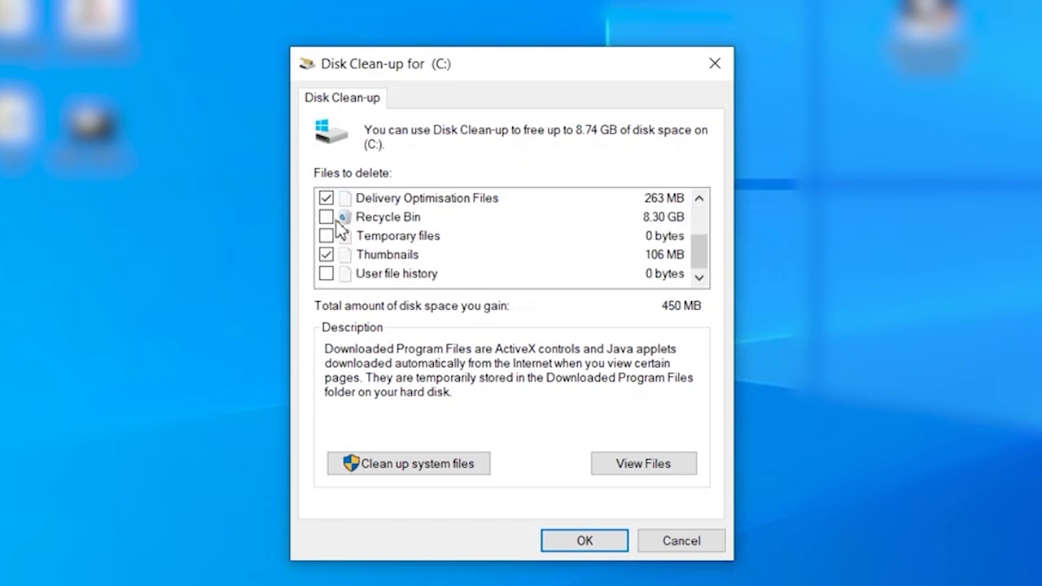
{"action": "left_click", "coordinate": [326, 217]}
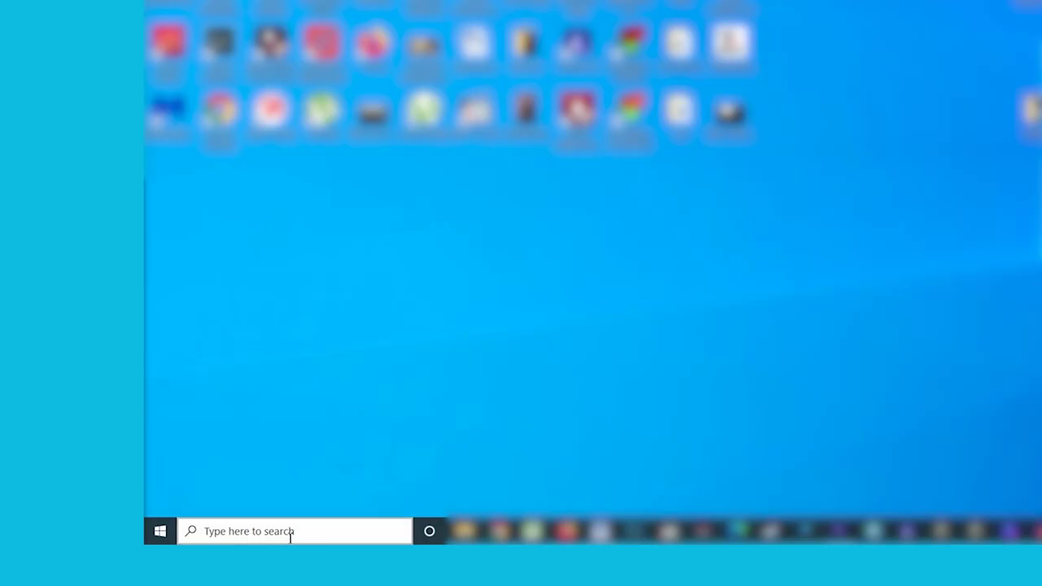
{"action": "left_click", "coordinate": [289, 531]}
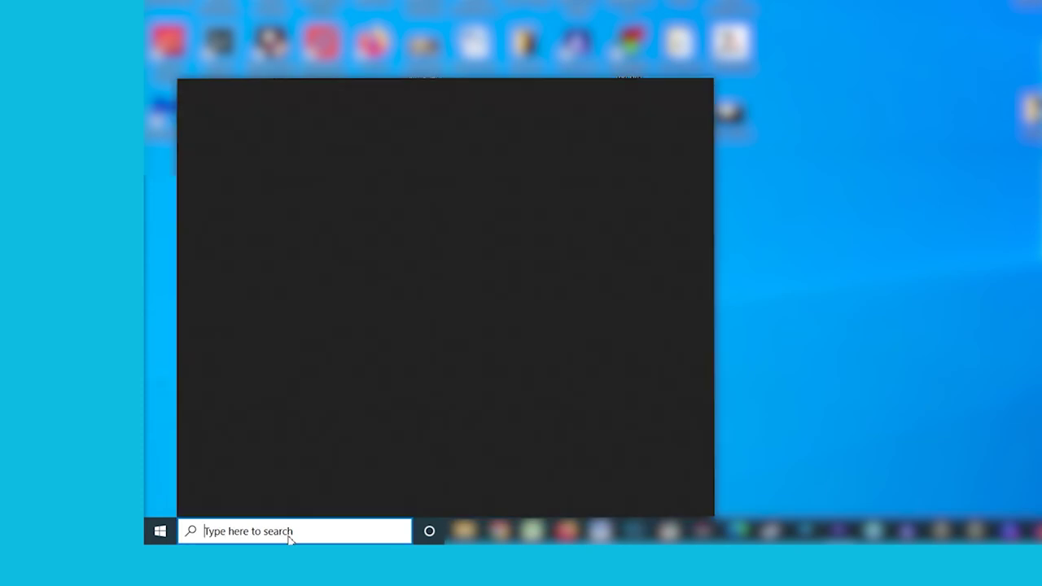
From an administrator Command Prompt, kill explorer.exe with taskkill /f /im explorer.exe.
{"action": "type", "text": "comm"}
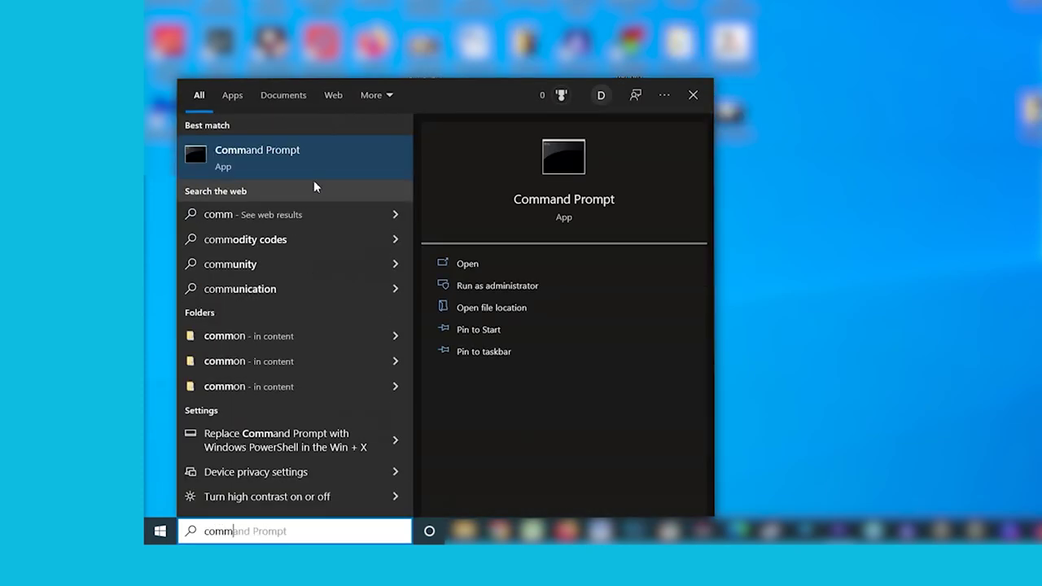
{"action": "right_click", "coordinate": [310, 168]}
{"action": "left_click", "coordinate": [350, 184]}
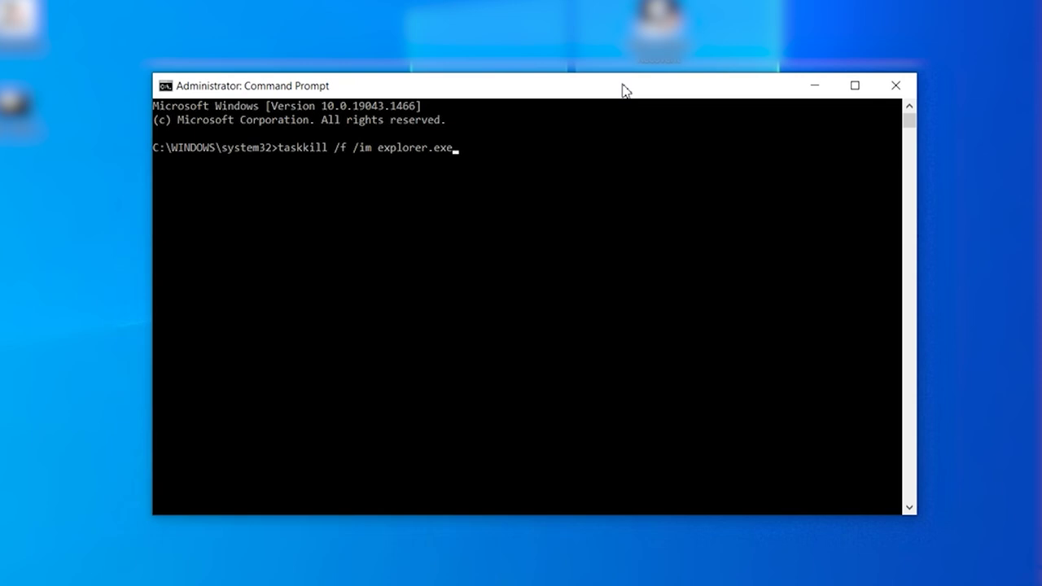
{"action": "key", "text": "Return"}
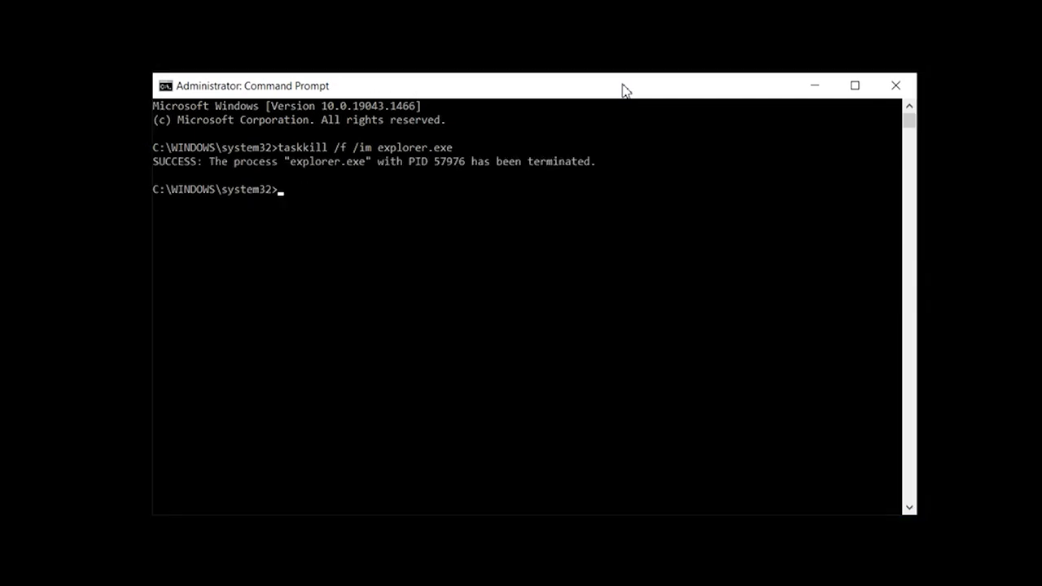
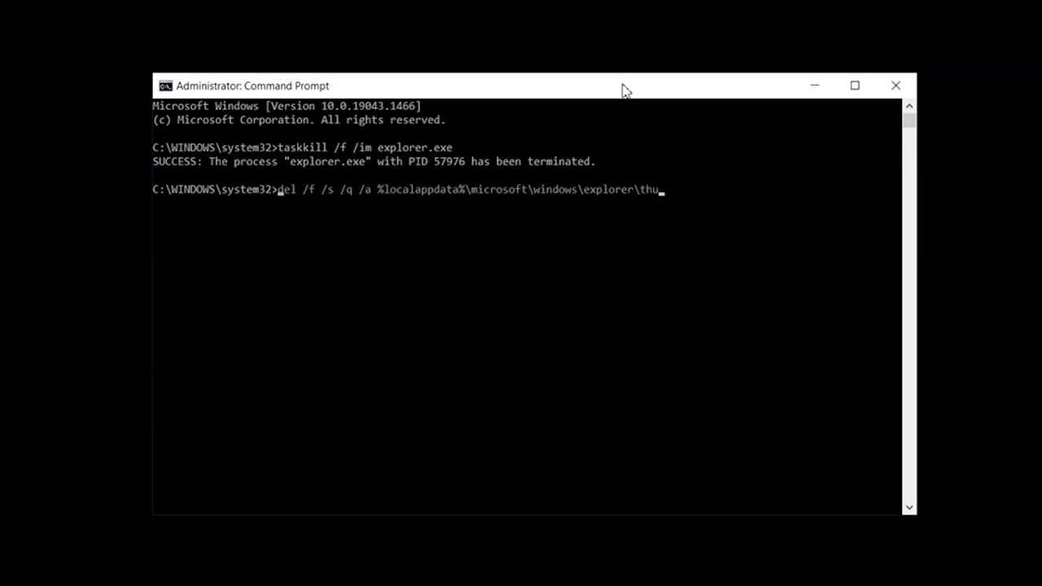
Finish the command deleting all thumbcache_*.db files from %localappdata%\microsoft\windows\explorer.
{"action": "type", "text": "cache_*.db"}
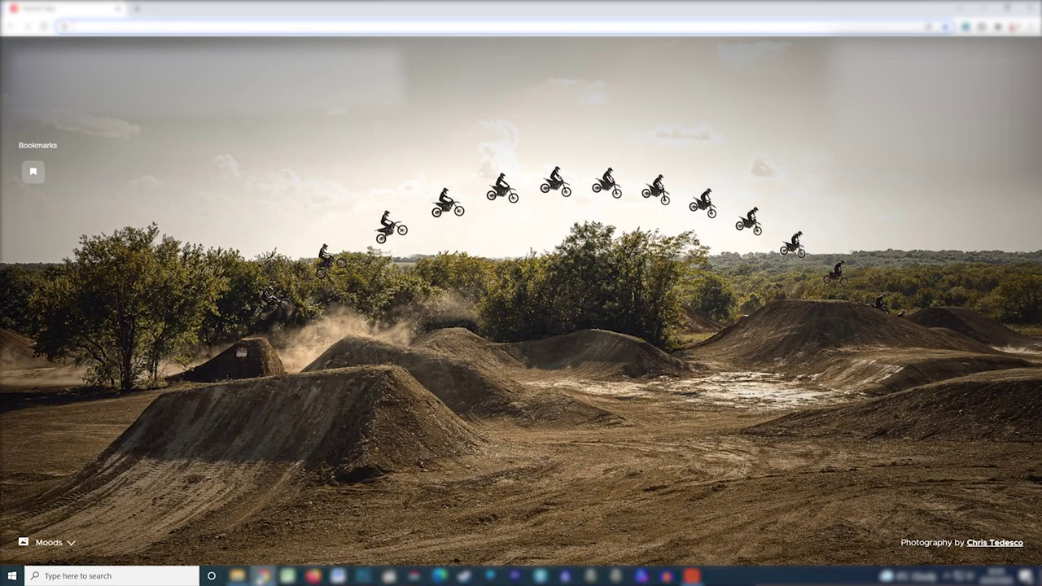
Bring up Chrome's clear browsing data options with Ctrl+Shift+Delete.
{"action": "key", "text": "ctrl+shift+Delete"}
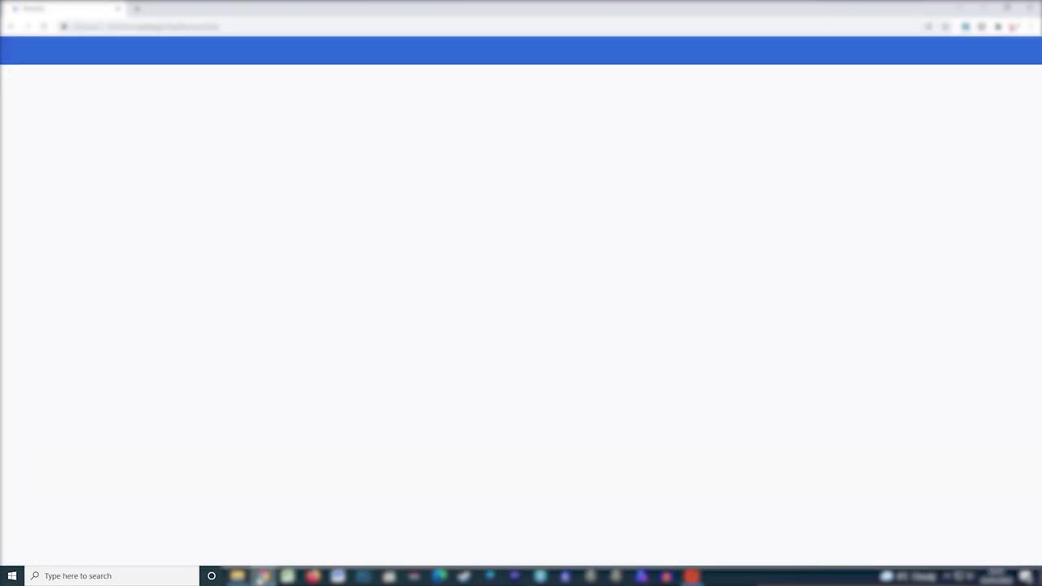